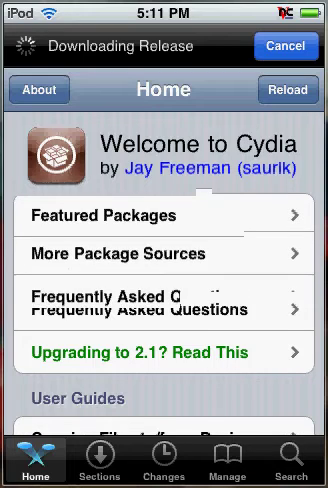
- Start a Cydia package search for "mobile" from the Search tab
click(291, 460)
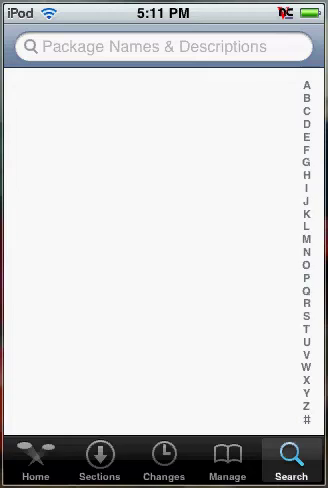
click(165, 46)
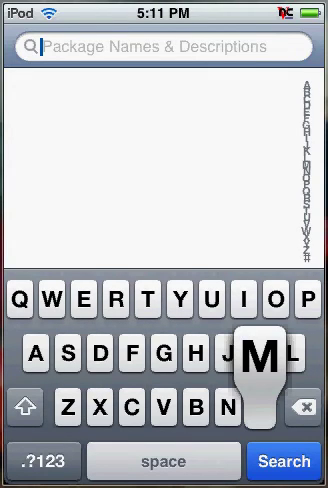
text(mo)
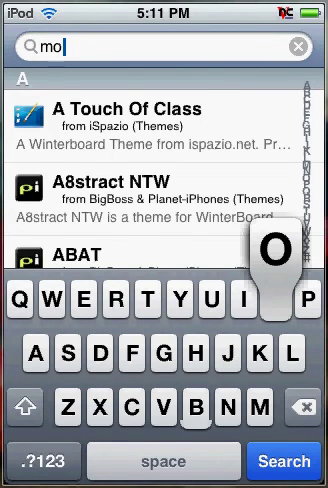
text(b)
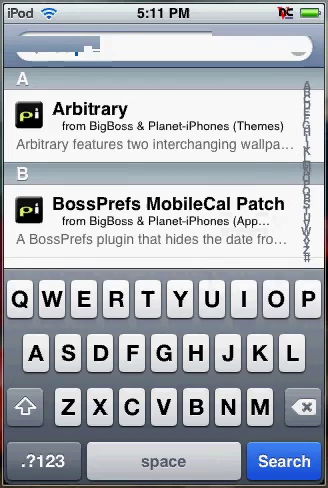
text(ile)
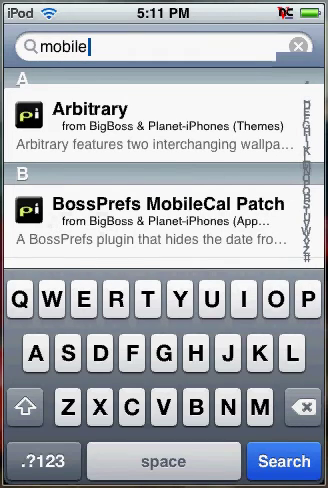
- Submit the "mobile" search and scroll results to MobileCast, MobileFinder and MobileTerminal
click(284, 461)
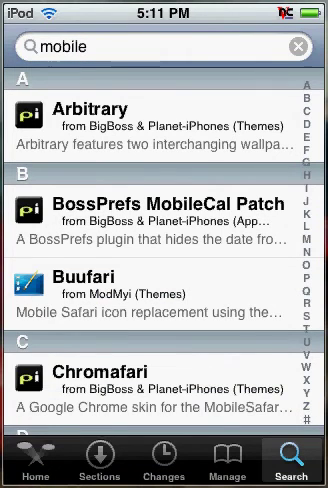
scroll(160, 250, down, 10)
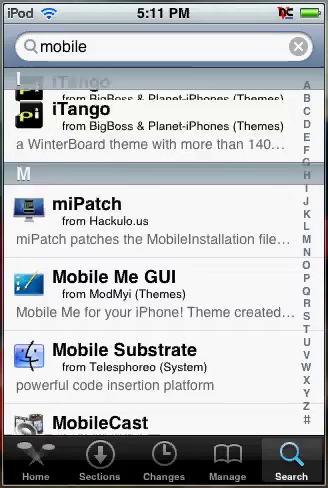
scroll(160, 250, down, 5)
scroll(160, 250, down, 3)
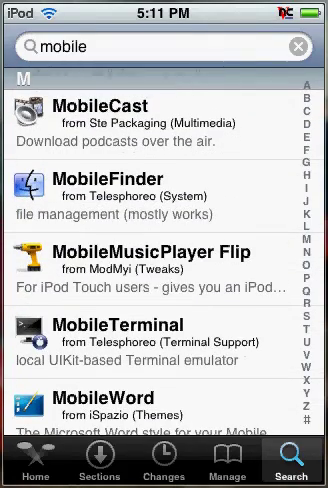
- Open MobileMusicPlayer Flip's details, showing installed version 1.0 by James Savage
click(150, 268)
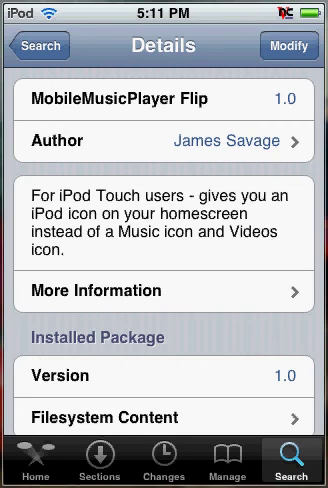
- Return to the home screen to find the new iPod icon in the dock
key(Home)
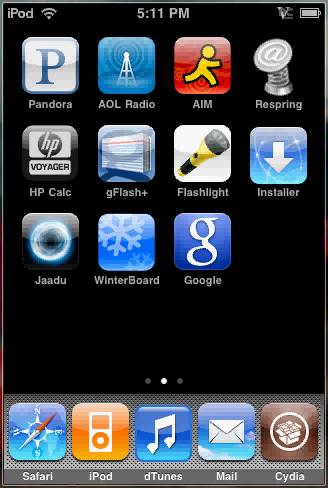